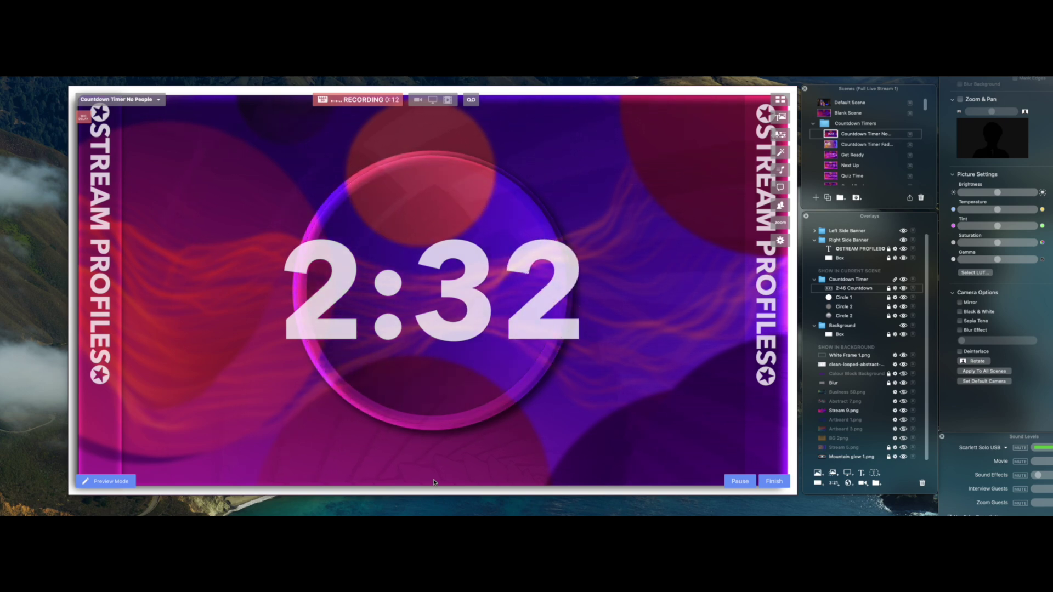
- Pause the running countdown on the canvas and hide its overlay in the Countdown Timer folder
mouse_move(434, 427)
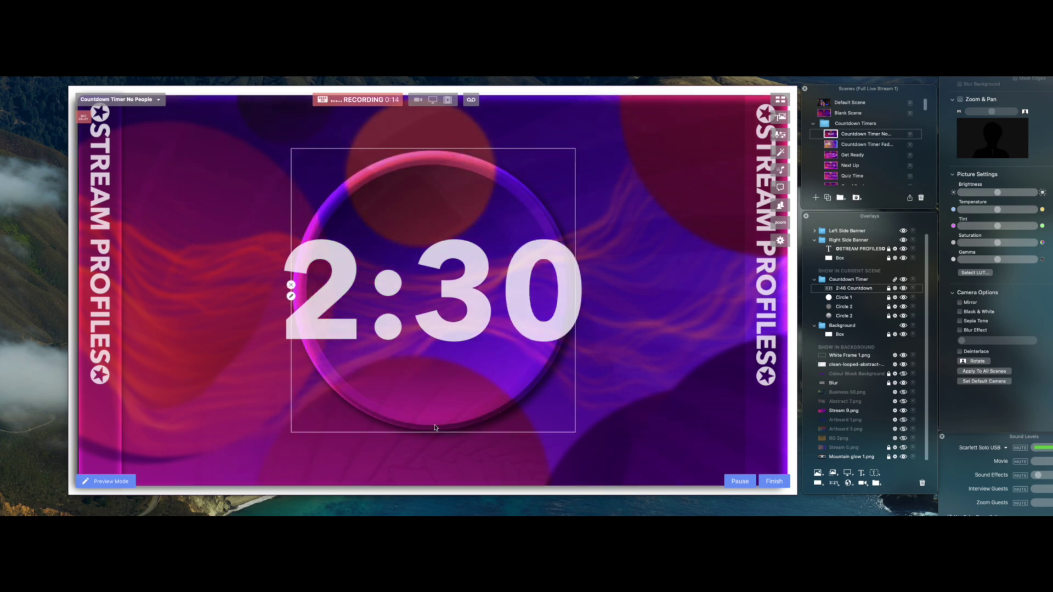
mouse_move(431, 383)
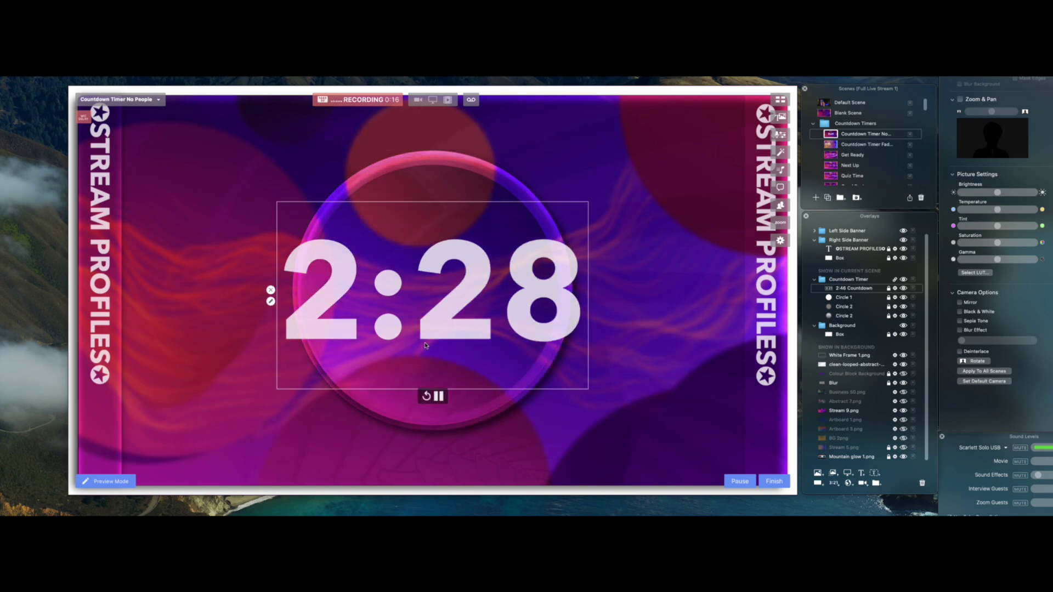
left_click(439, 396)
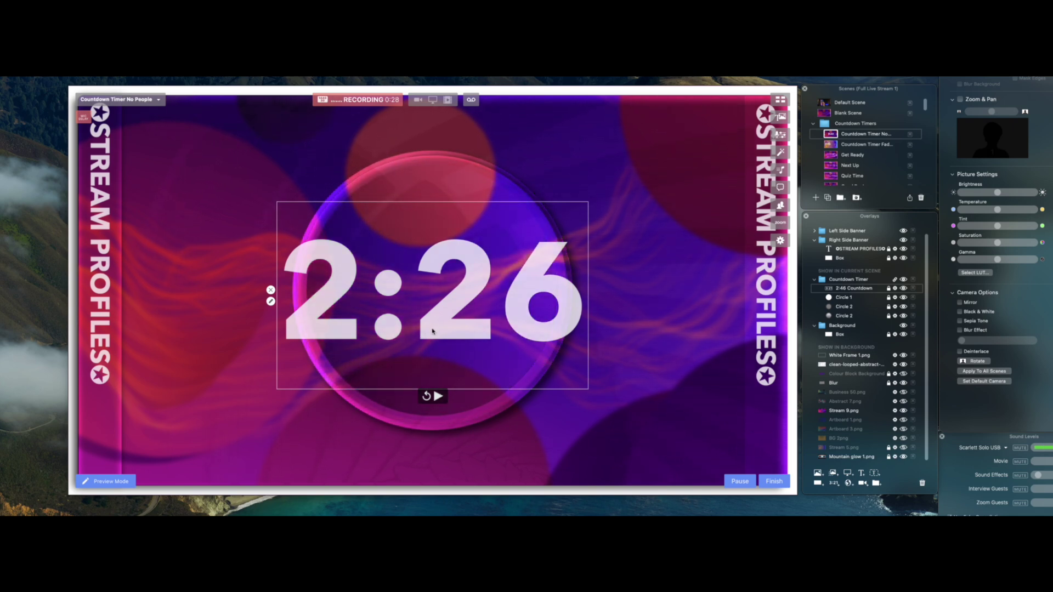
mouse_move(433, 332)
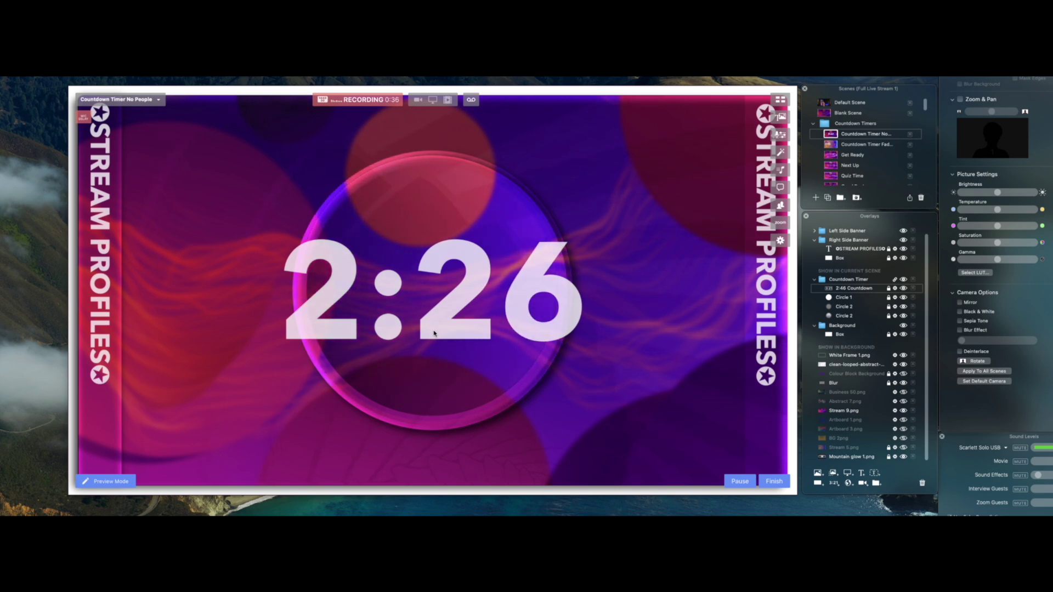
mouse_move(853, 289)
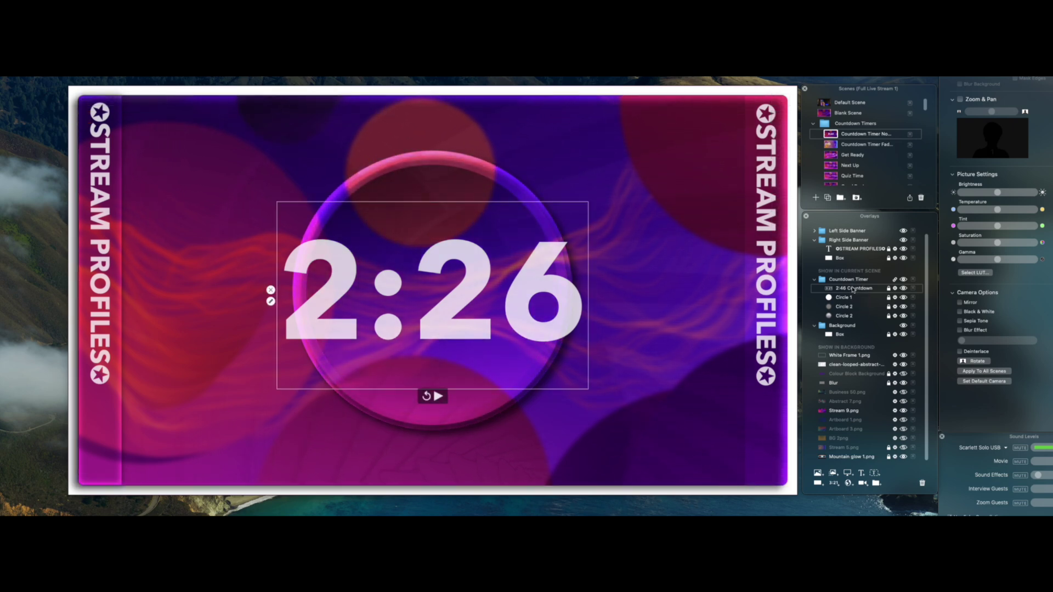
left_click(903, 289)
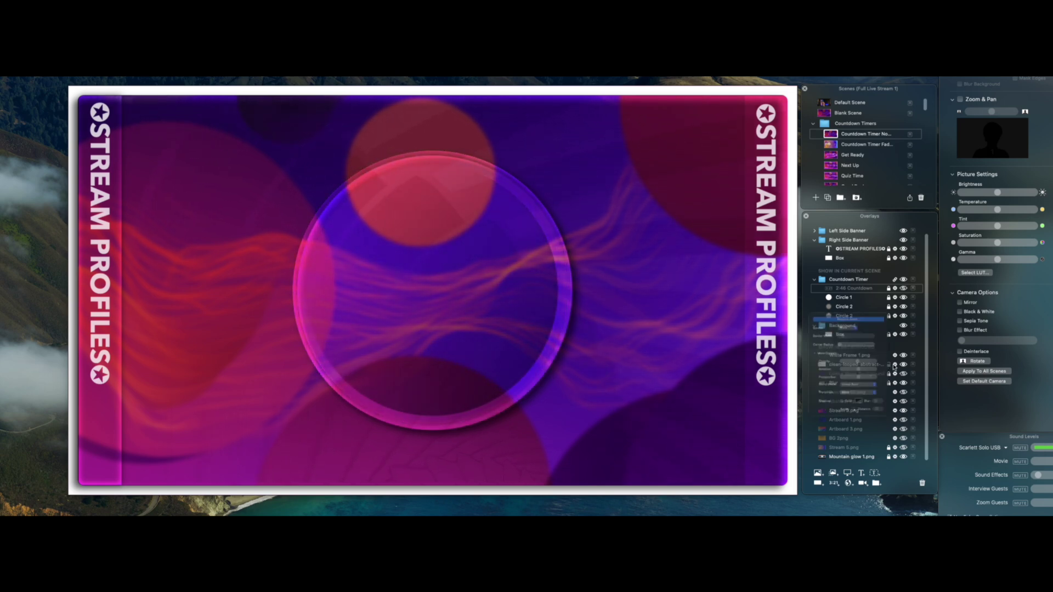
- Review the blend settings of the clean-looped-abstract background overlay and compare the scene without and with White Frame 1.png
left_click(894, 364)
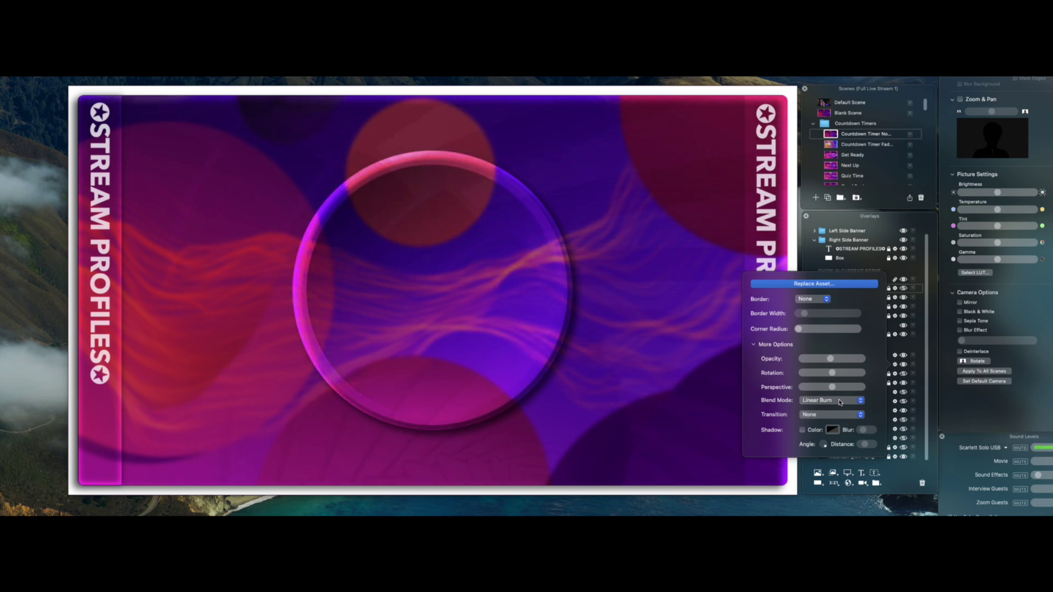
left_click(896, 347)
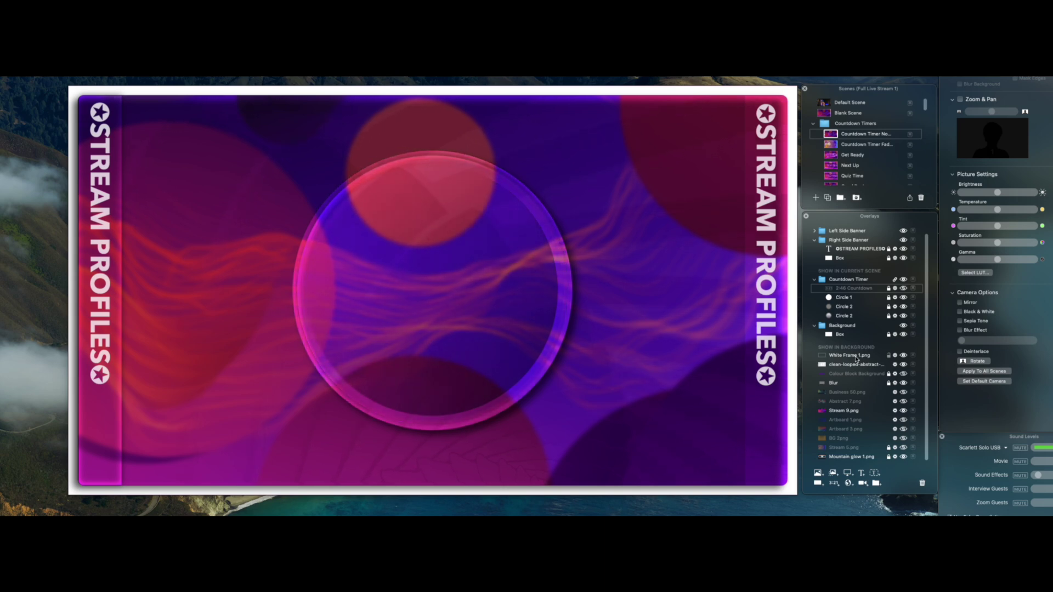
left_click(902, 356)
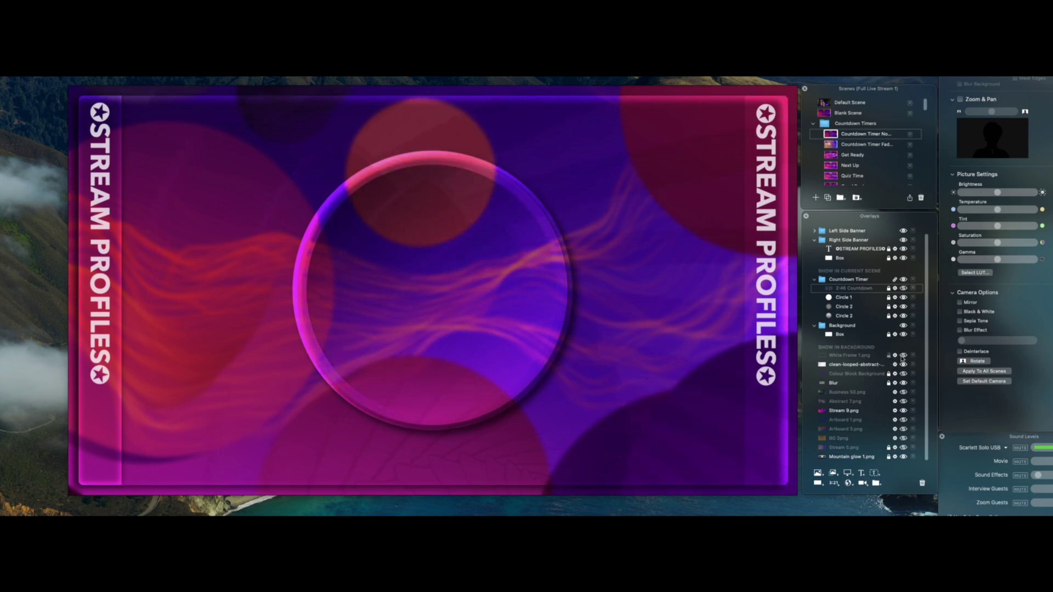
left_click(902, 356)
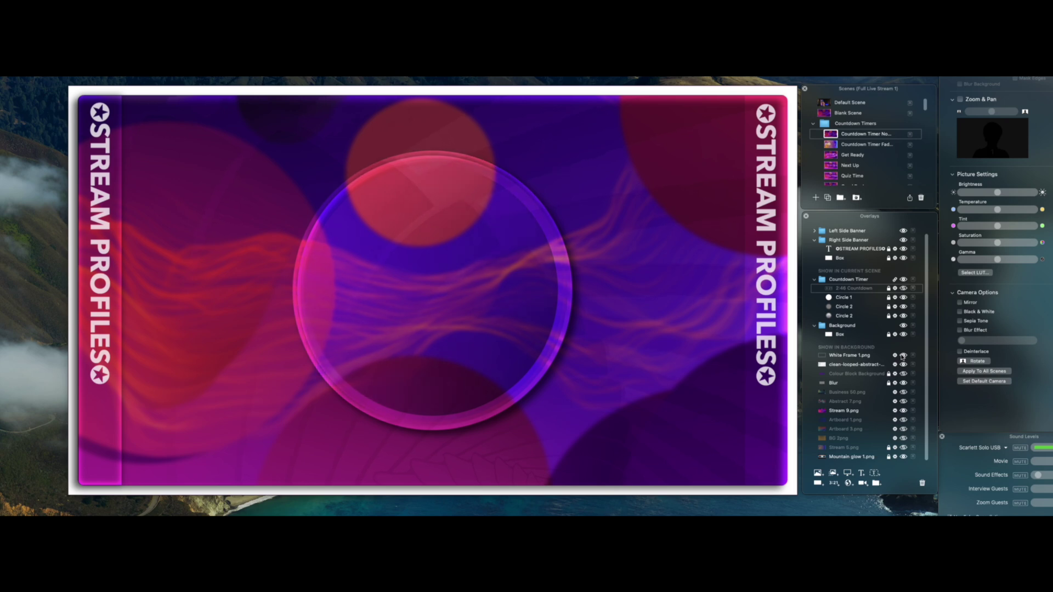
- Review the fill, corner radius, blend mode and shadow settings of the Box overlay in the Background folder
mouse_move(842, 337)
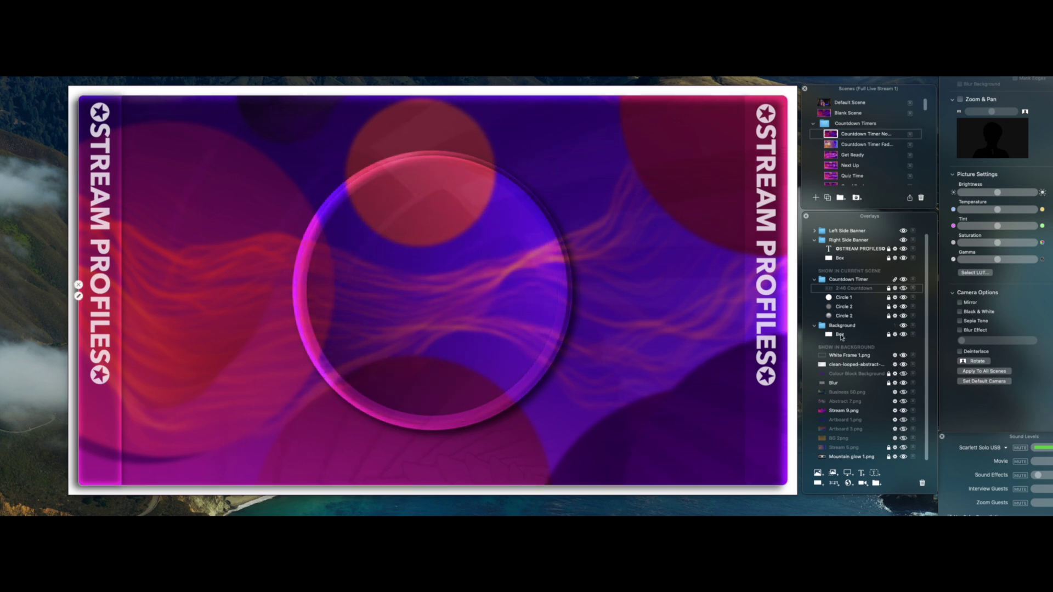
left_click(841, 335)
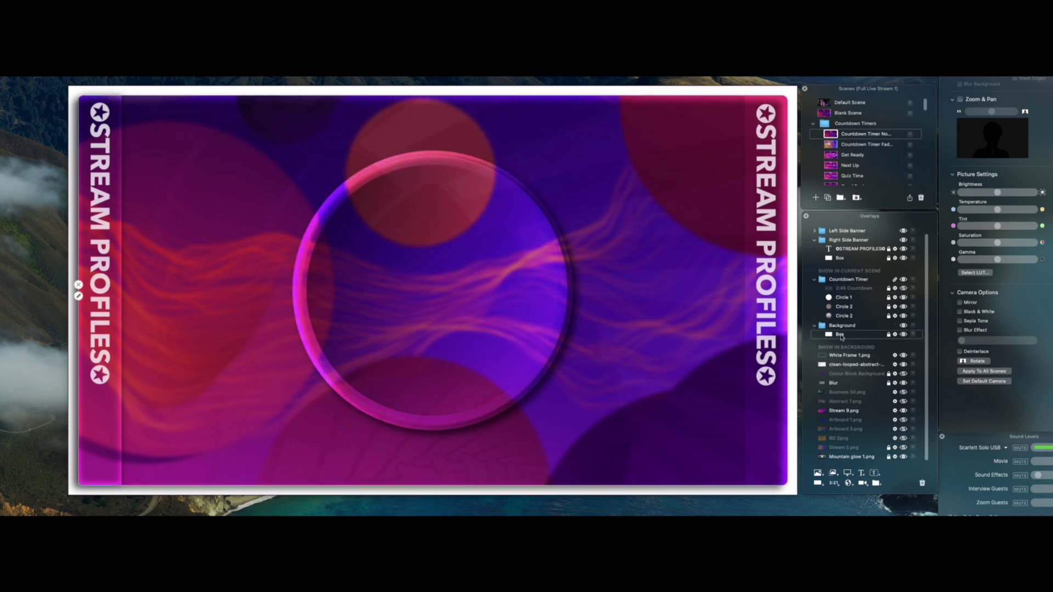
left_click(895, 335)
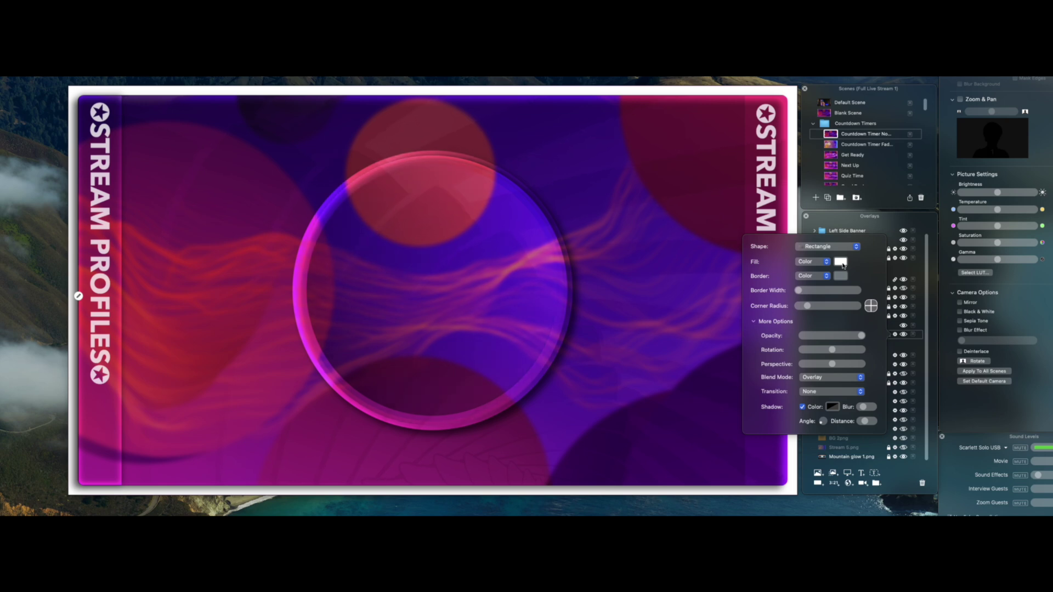
mouse_move(263, 204)
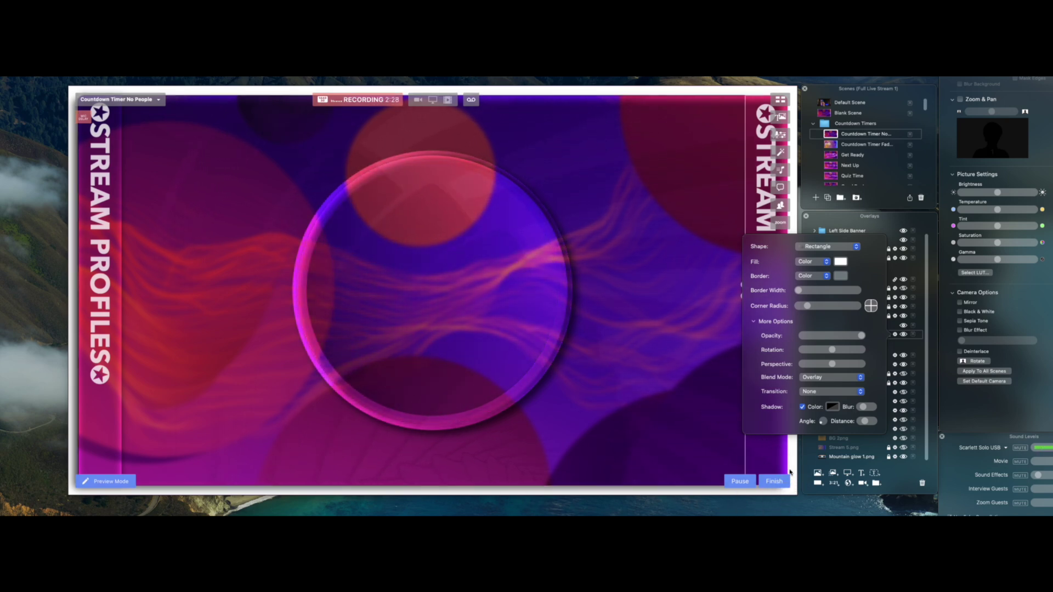
left_click(893, 335)
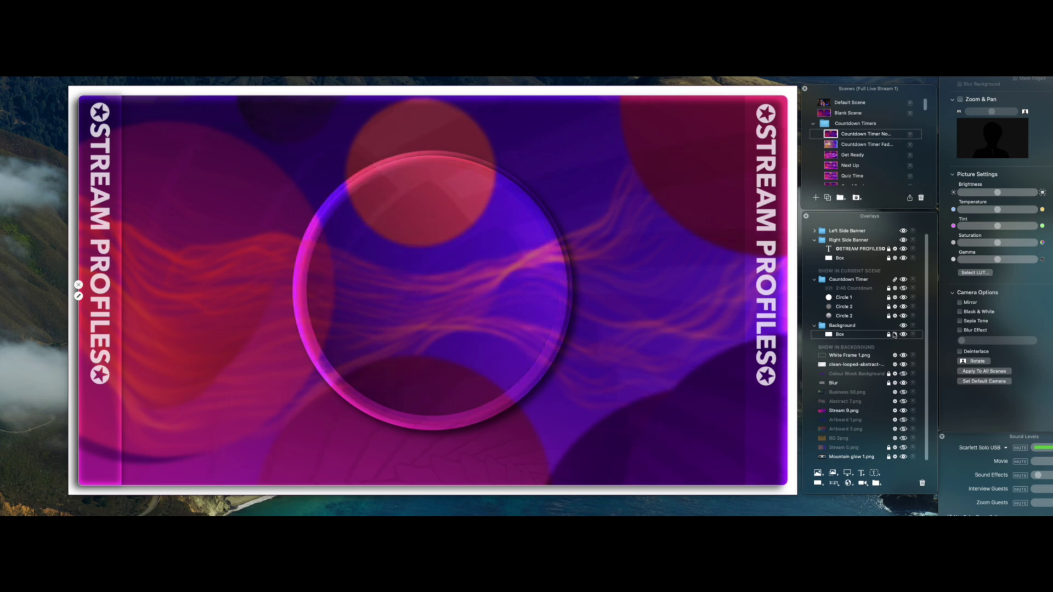
- Locate the three circle overlays of the Countdown Timer folder on the canvas and review the settings of Circle 1
left_click(844, 316)
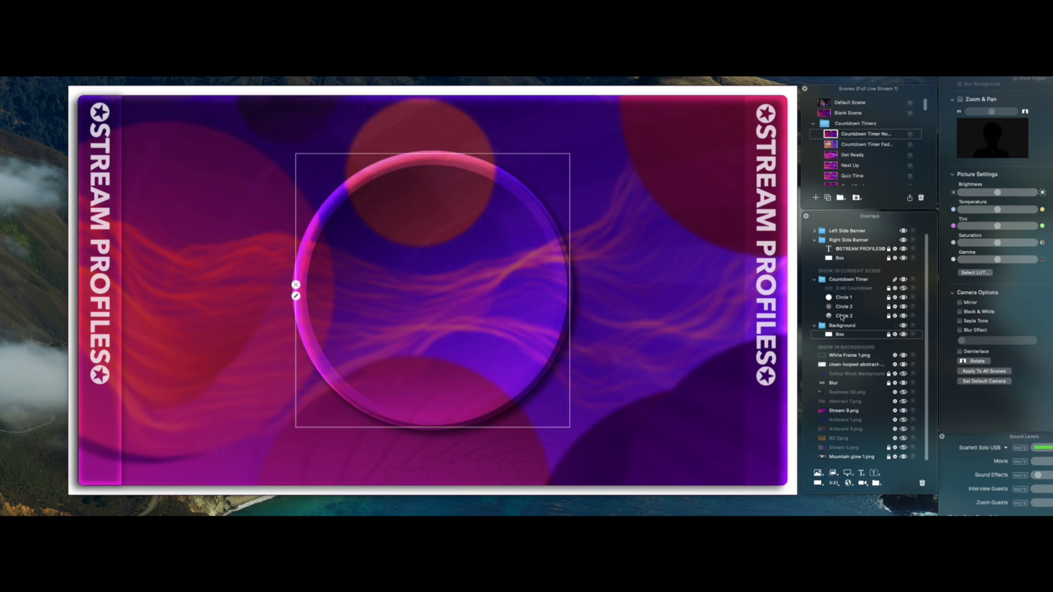
left_click(843, 307)
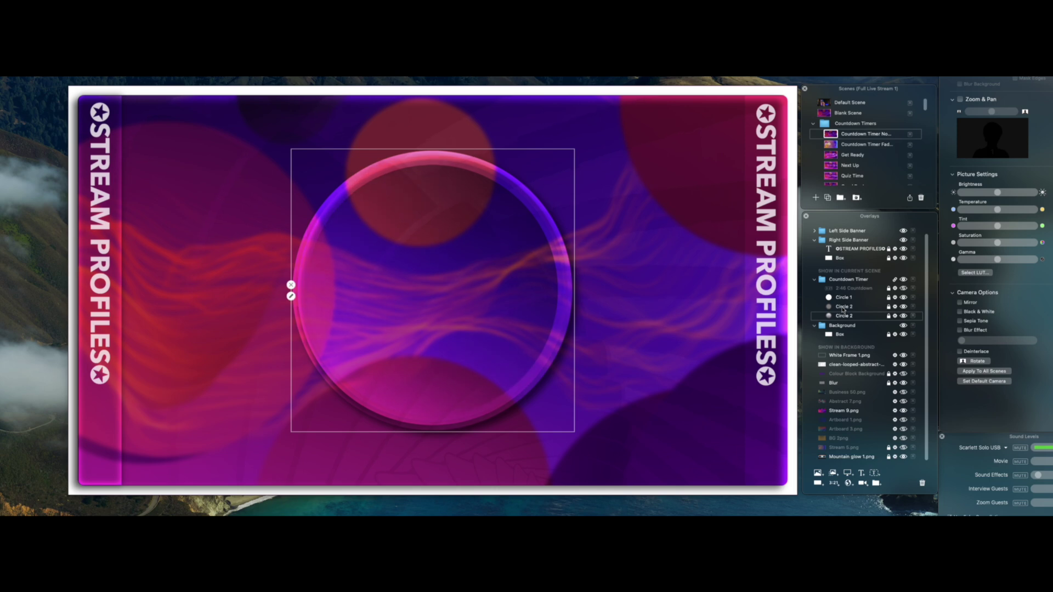
left_click(844, 299)
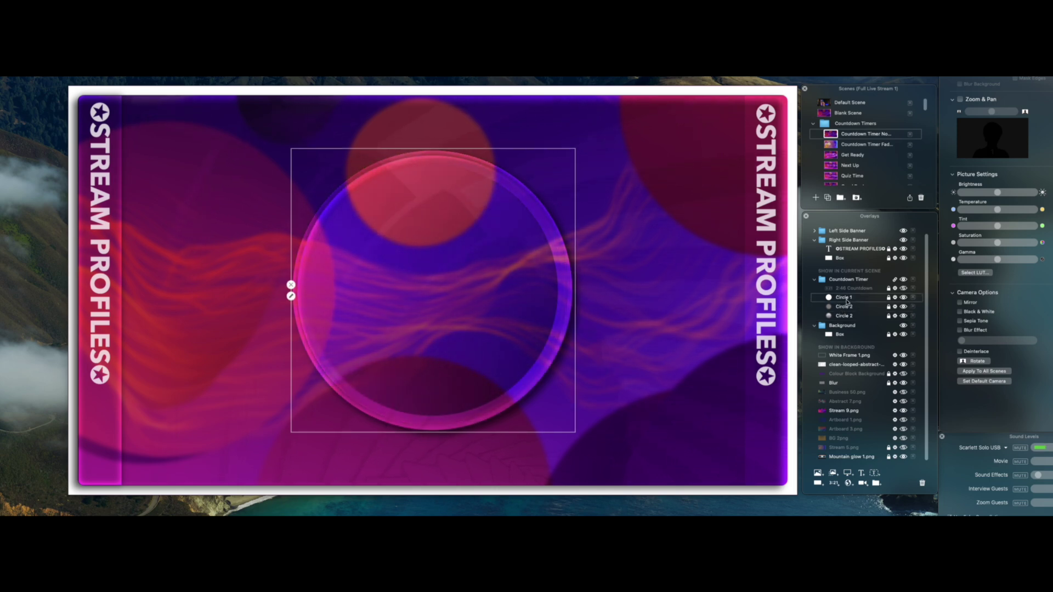
left_click(894, 297)
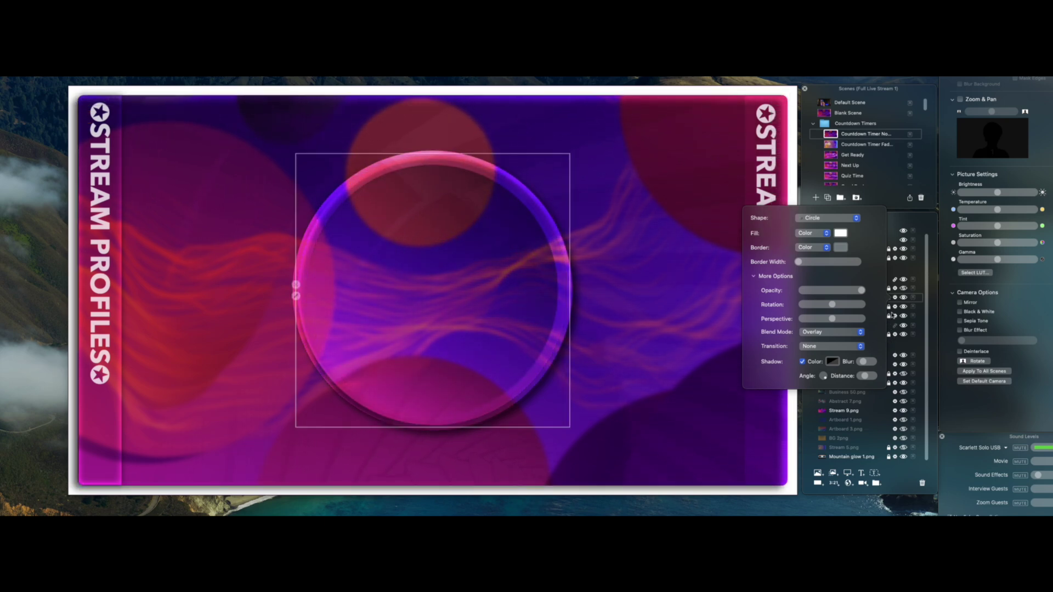
left_click(894, 298)
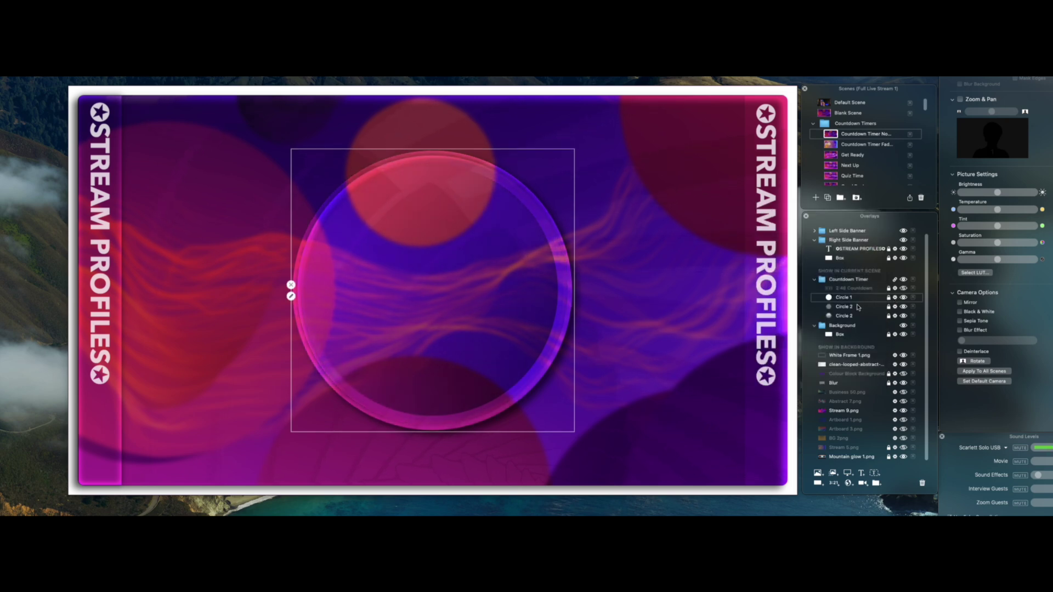
- Review the fill, motion border, rotation and blend mode settings of the two circle overlays below Circle 1
left_click(894, 307)
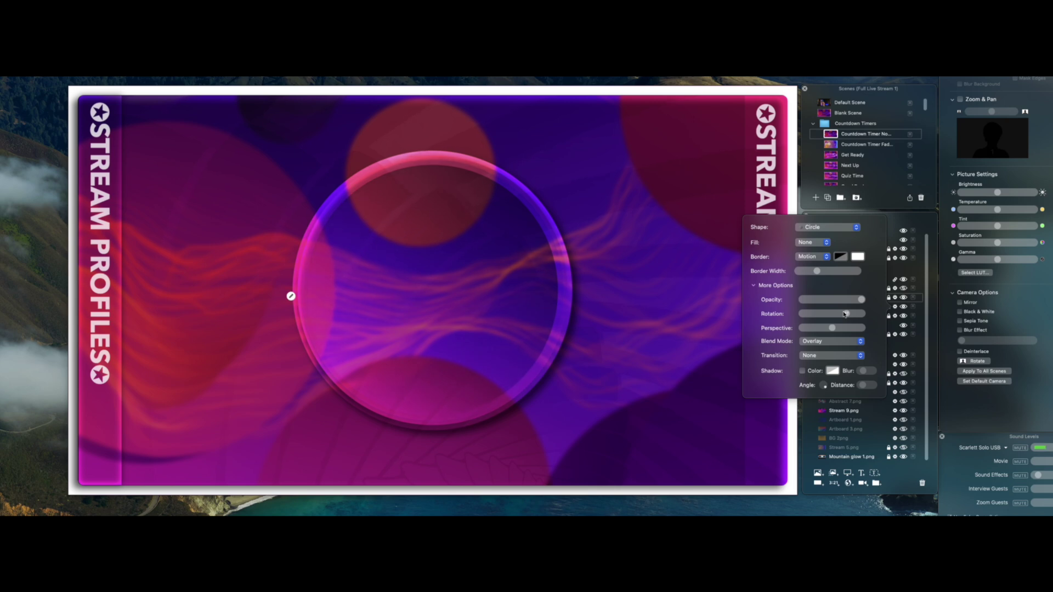
left_click(895, 276)
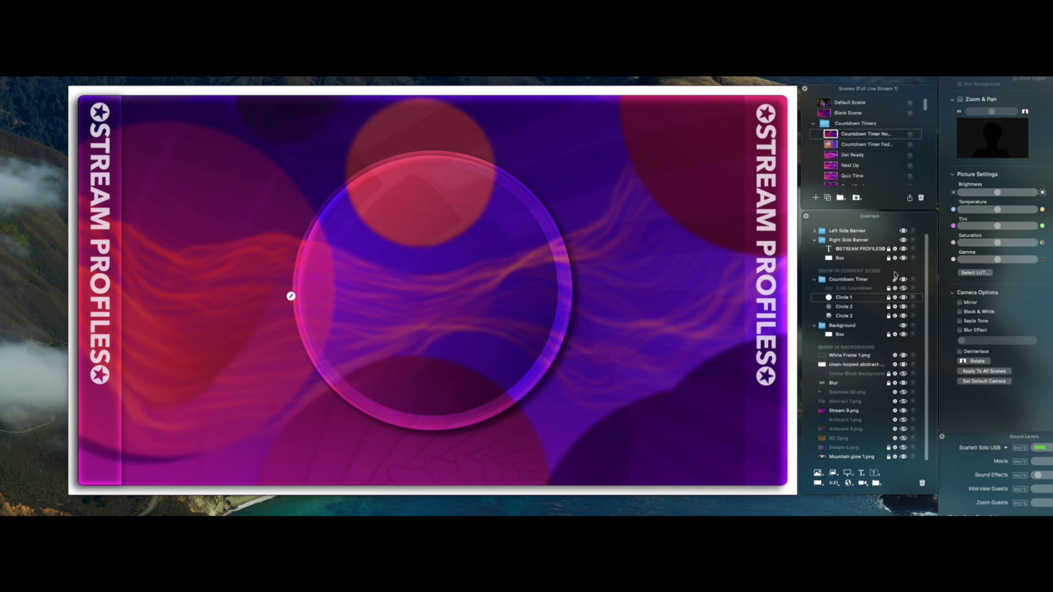
left_click(895, 317)
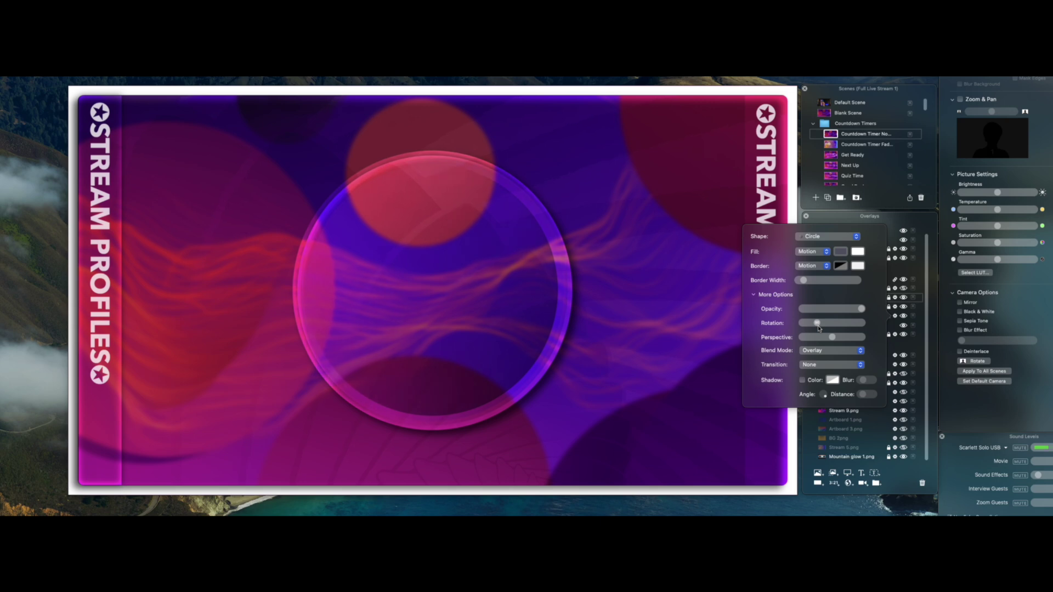
left_click(894, 270)
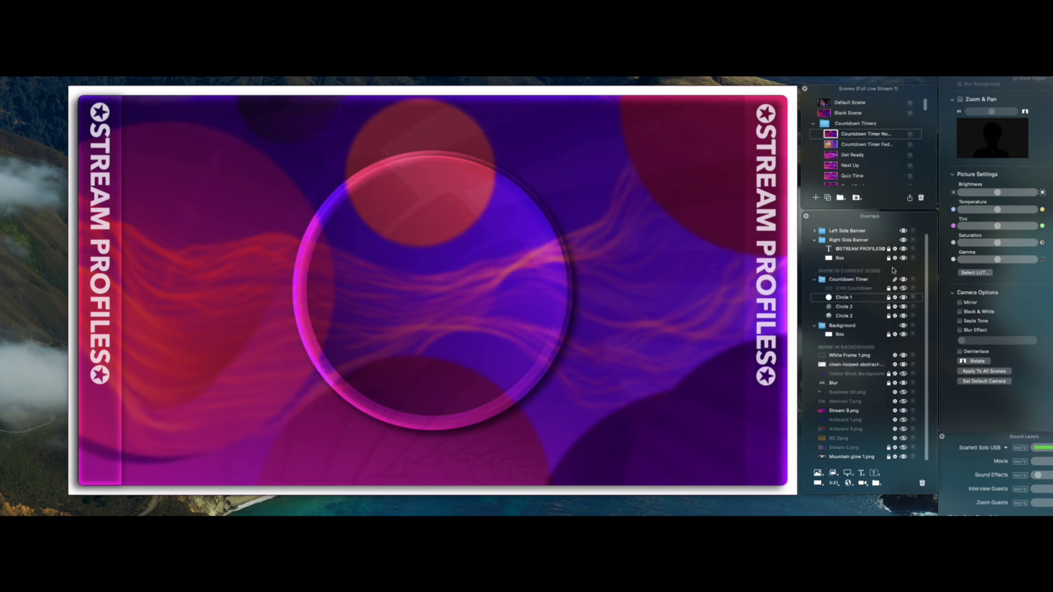
left_click(845, 300)
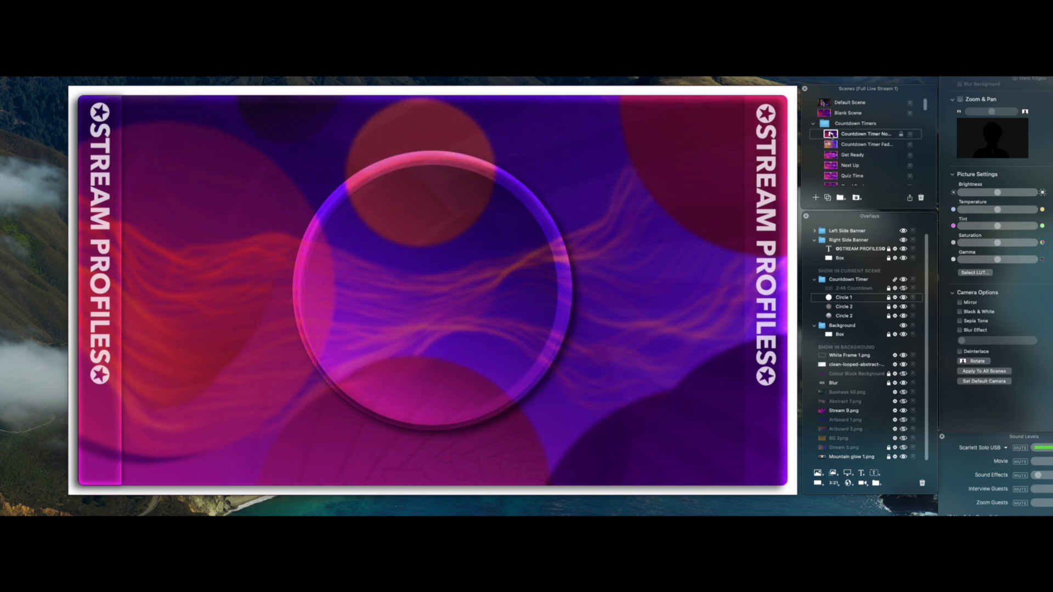
- Duplicate the Countdown Timer No People scene and show the hidden countdown overlay in the copy
left_click(828, 198)
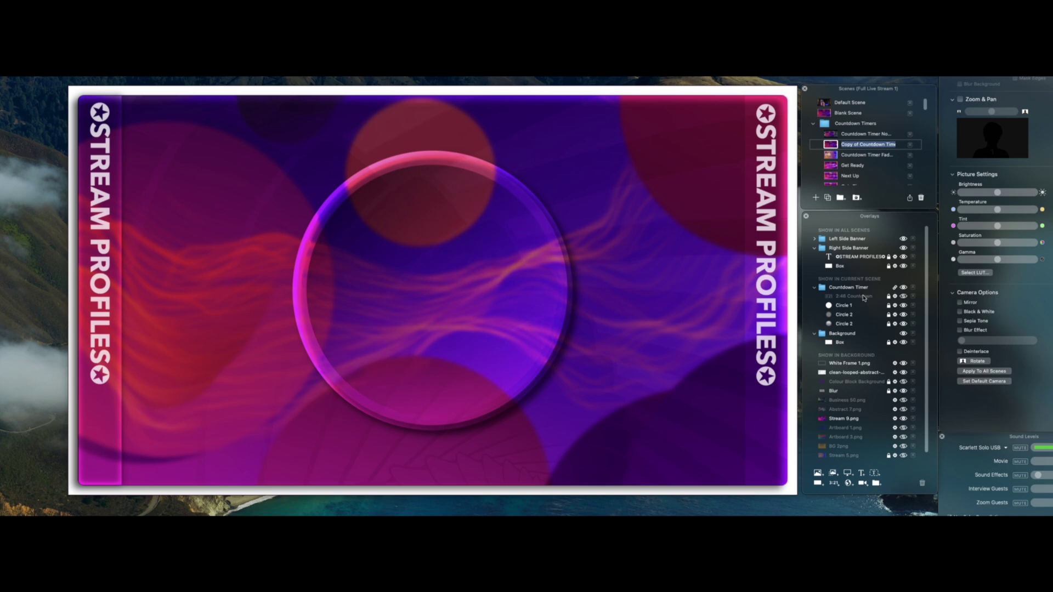
left_click(903, 296)
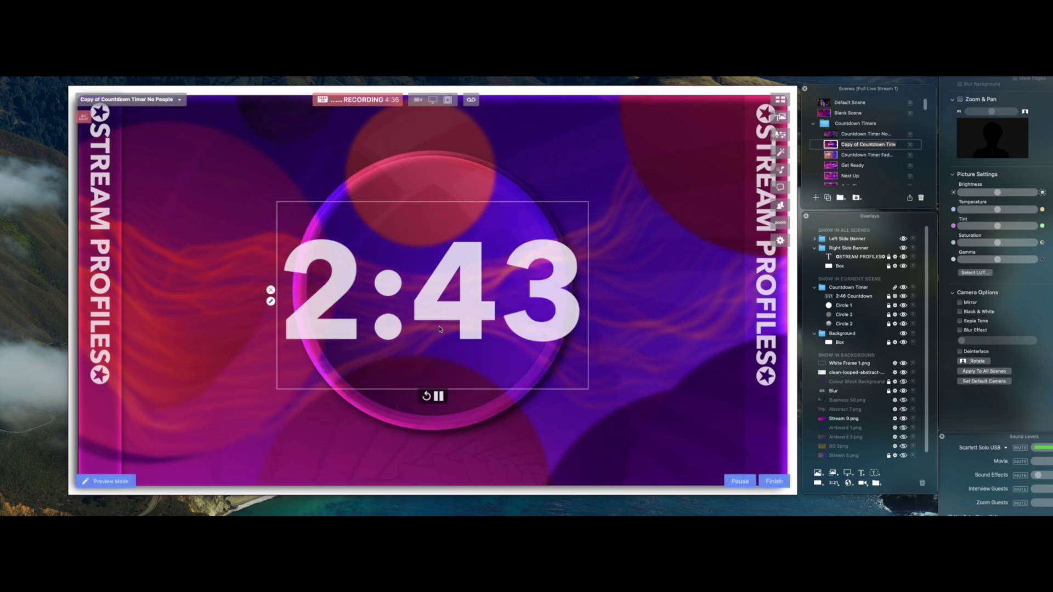
- Pause the countdown in the copied scene and shrink it to a little over half its size
left_click(440, 396)
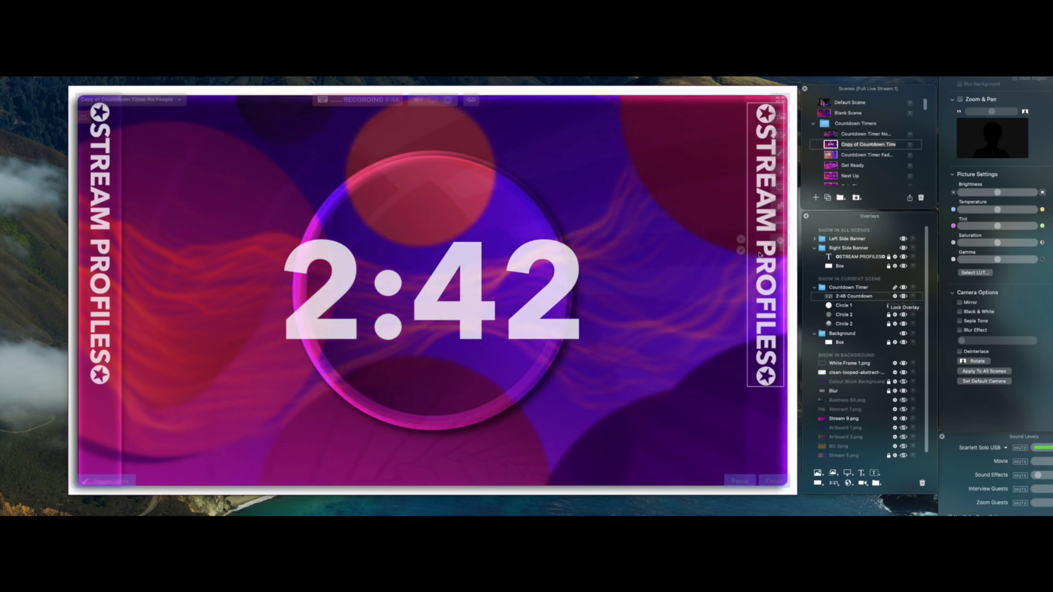
left_click_drag(584, 204, 453, 306)
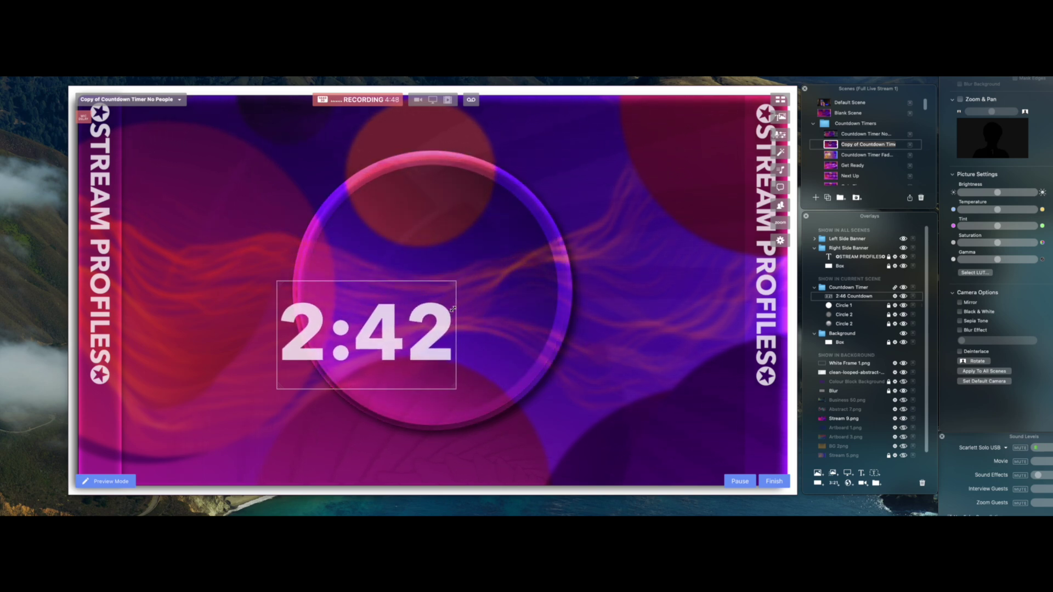
- Try moving the linked Countdown Timer group slightly to the right on the canvas, and undo the move
left_click_drag(386, 347, 414, 350)
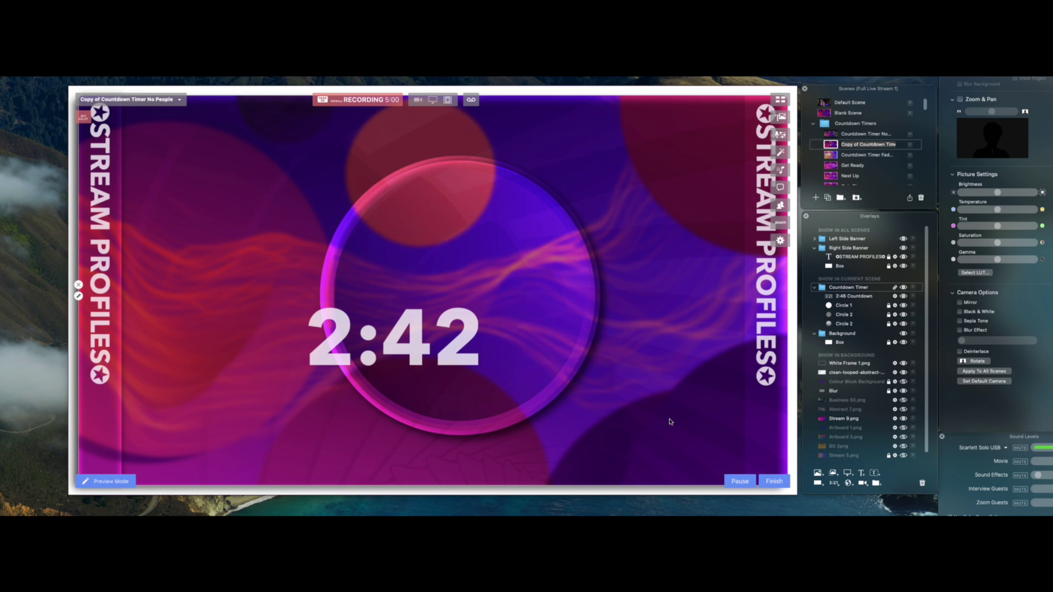
left_click(605, 405)
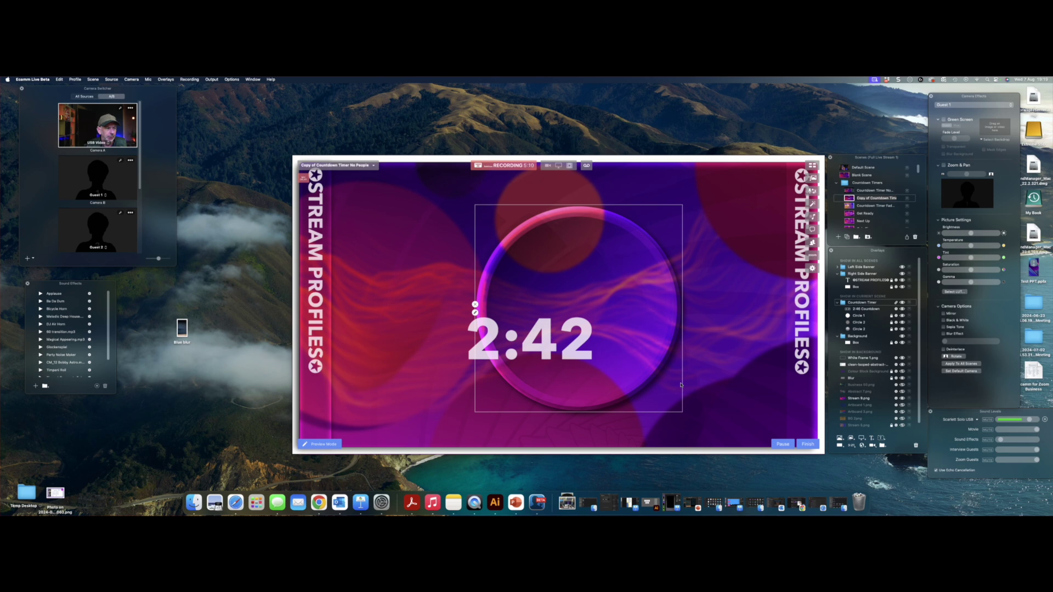
left_click(131, 137)
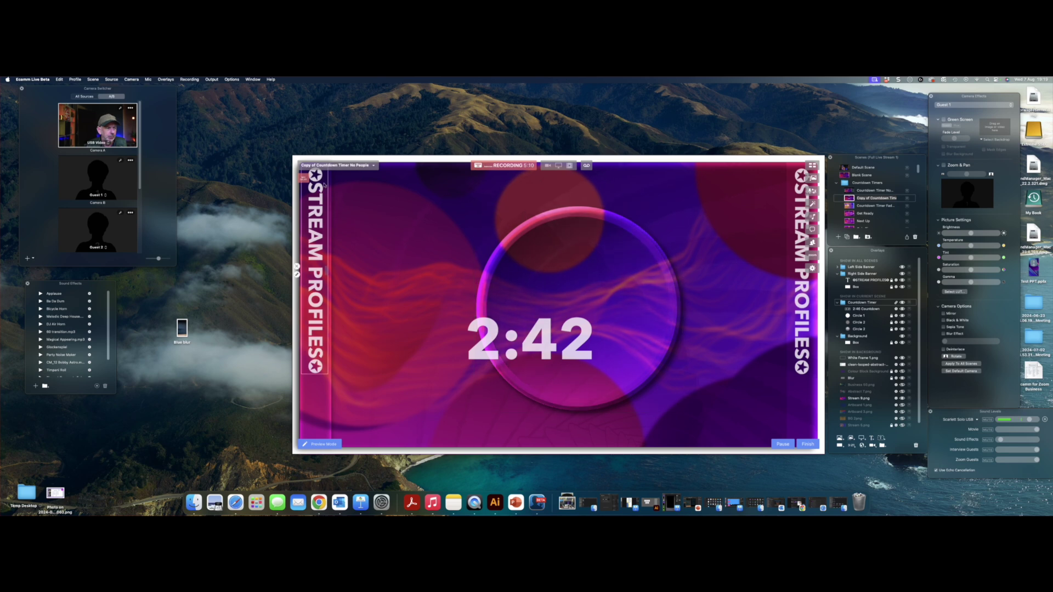
left_click(58, 80)
left_click(93, 88)
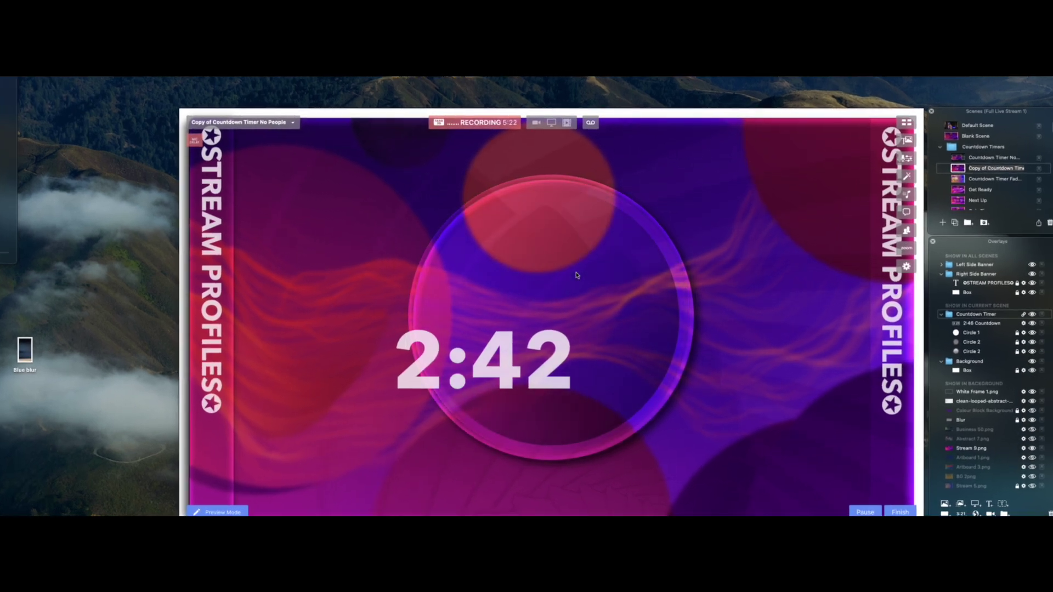
- Move the shrunken countdown to the horizontal centre of the circle, in its lower half
mouse_move(574, 275)
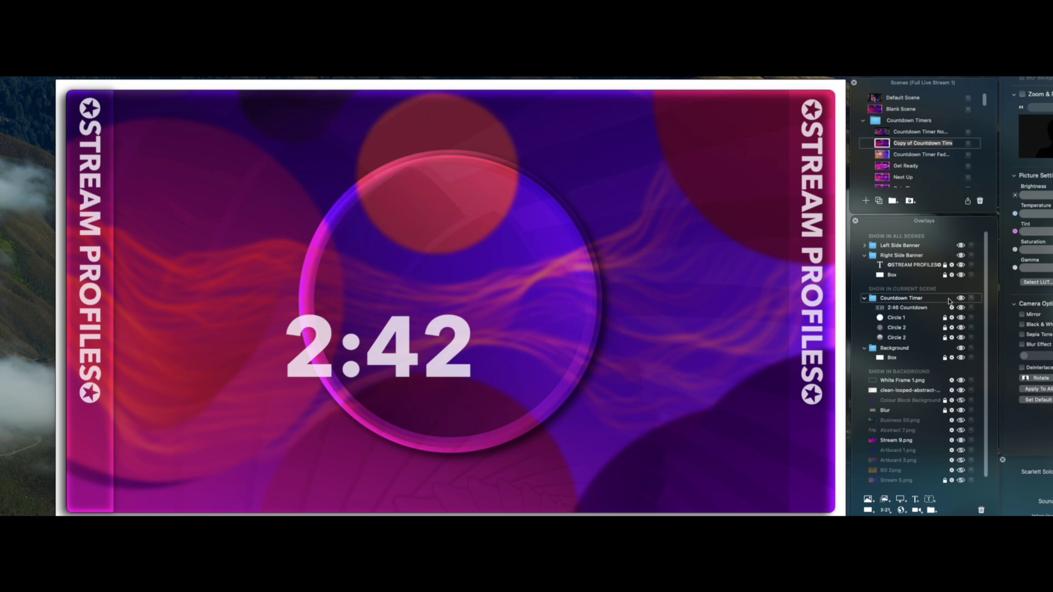
left_click(391, 335)
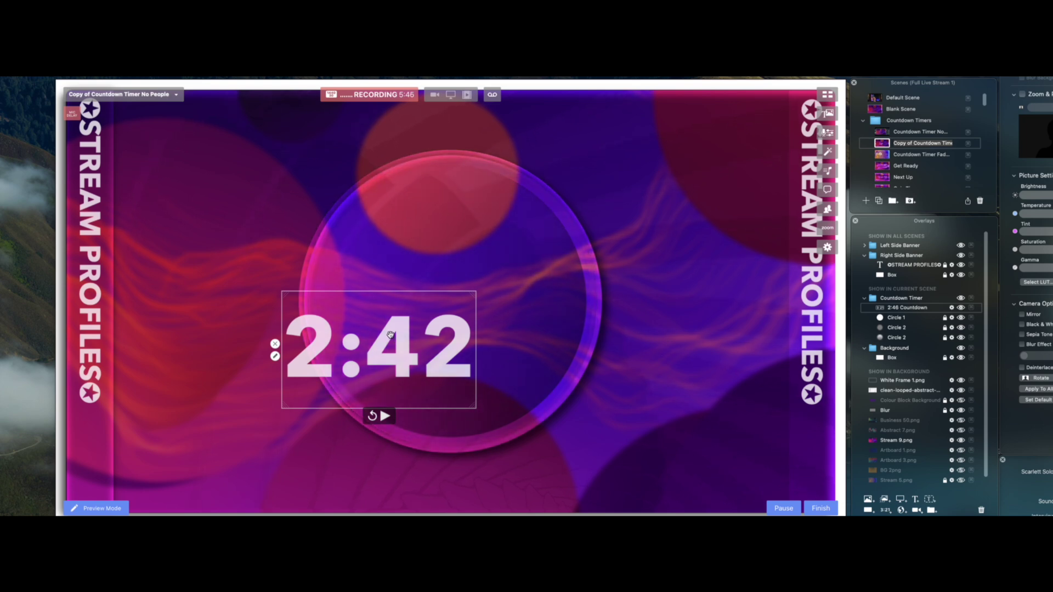
left_click_drag(391, 335, 463, 353)
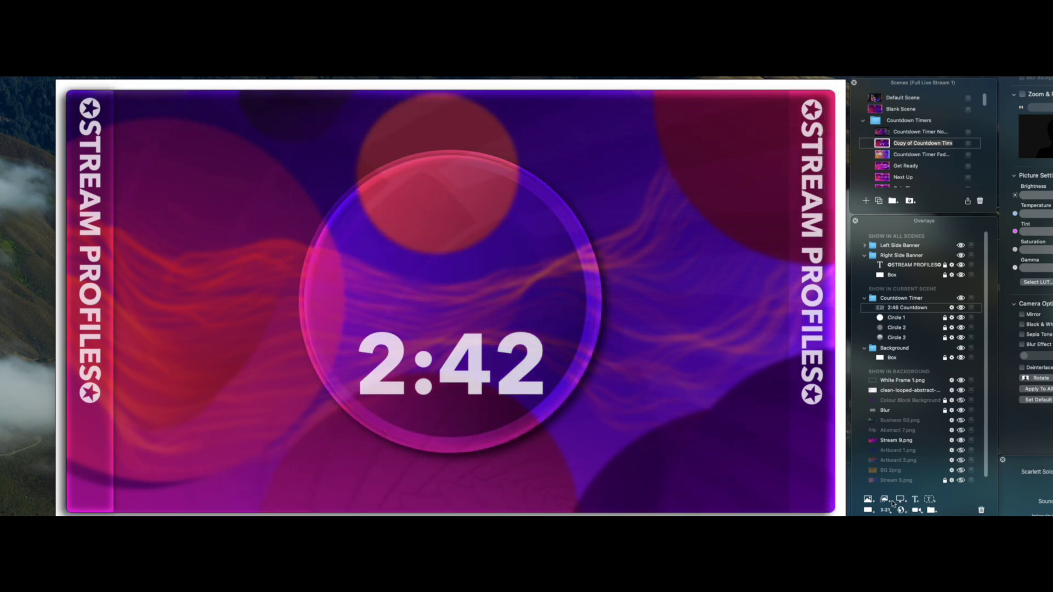
- Add a text overlay reading BE RIGHT BACK to the copied scene, with its white text colour at 80% opacity
left_click(915, 500)
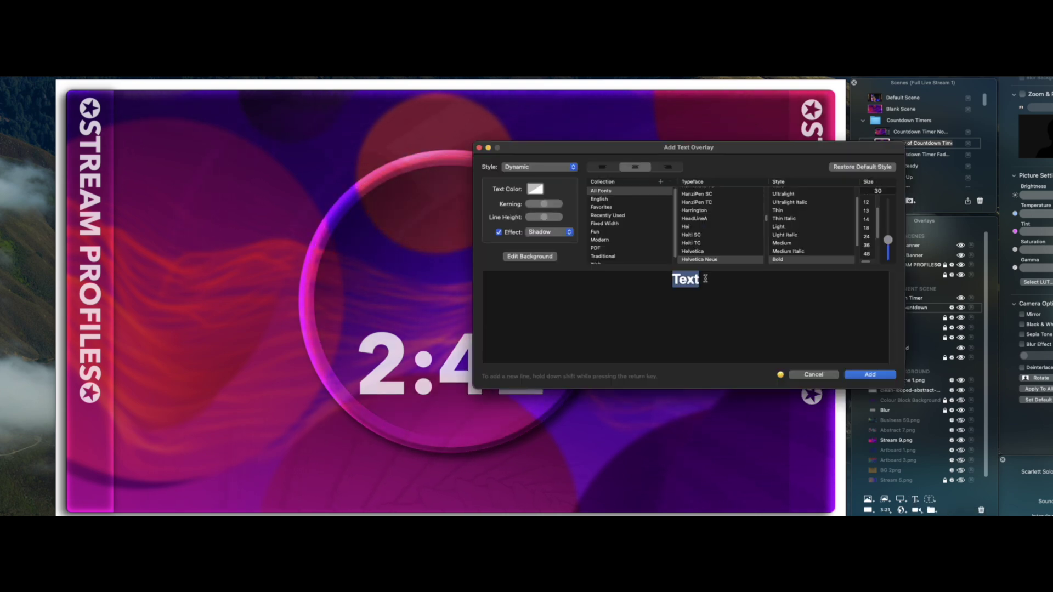
left_click_drag(704, 282, 670, 281)
key("BackSpace")
type("BE RIGHT BACK")
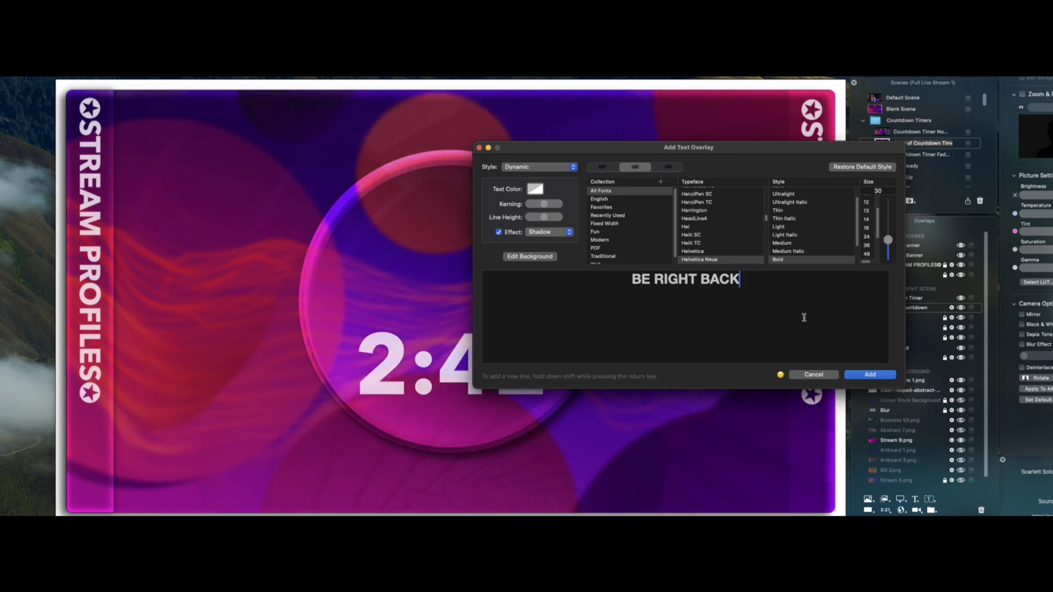
left_click(536, 190)
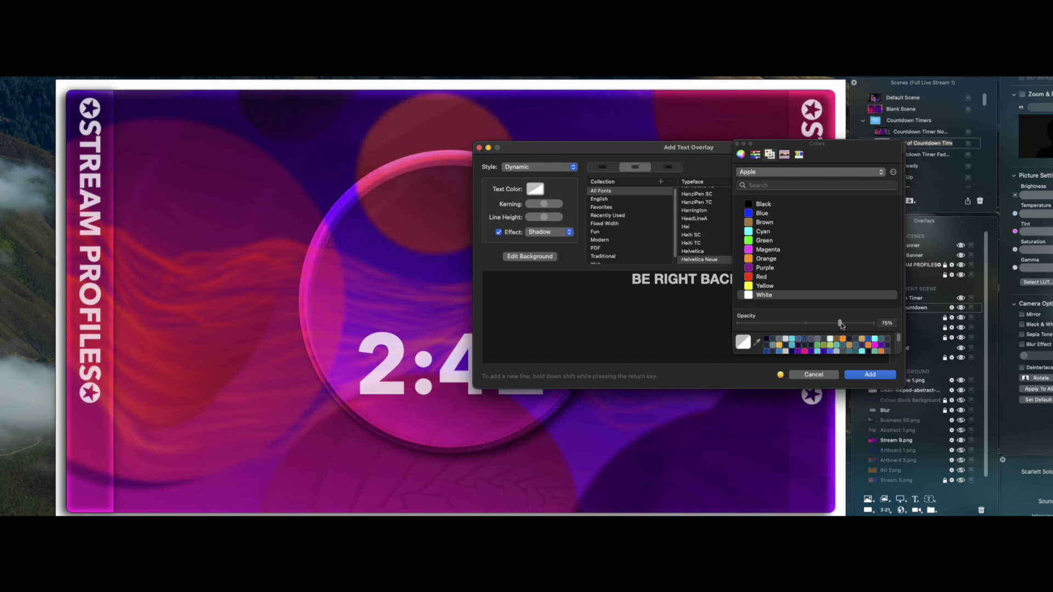
left_click_drag(842, 326, 847, 325)
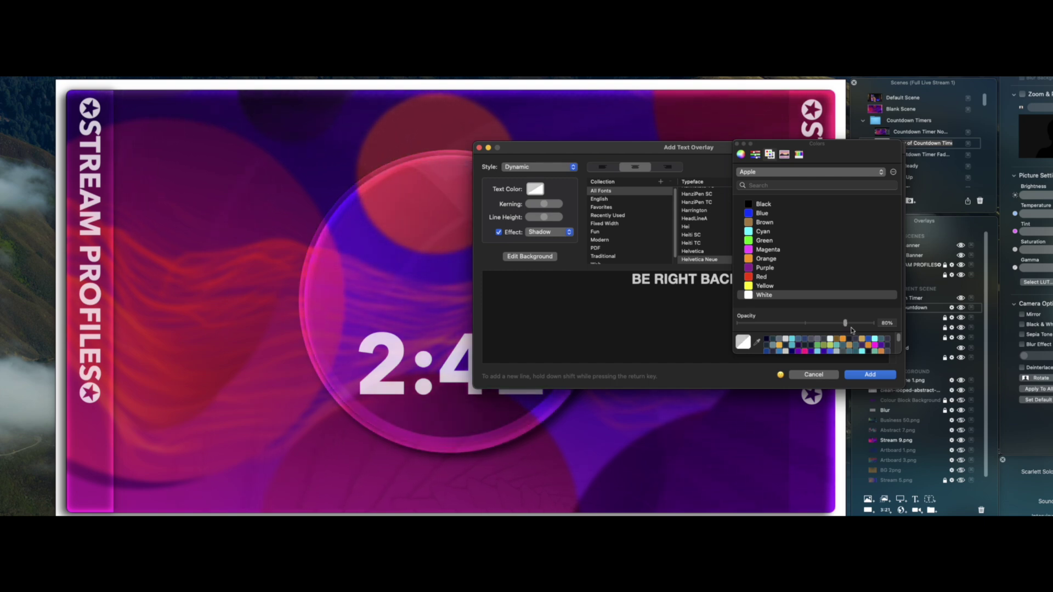
left_click(869, 374)
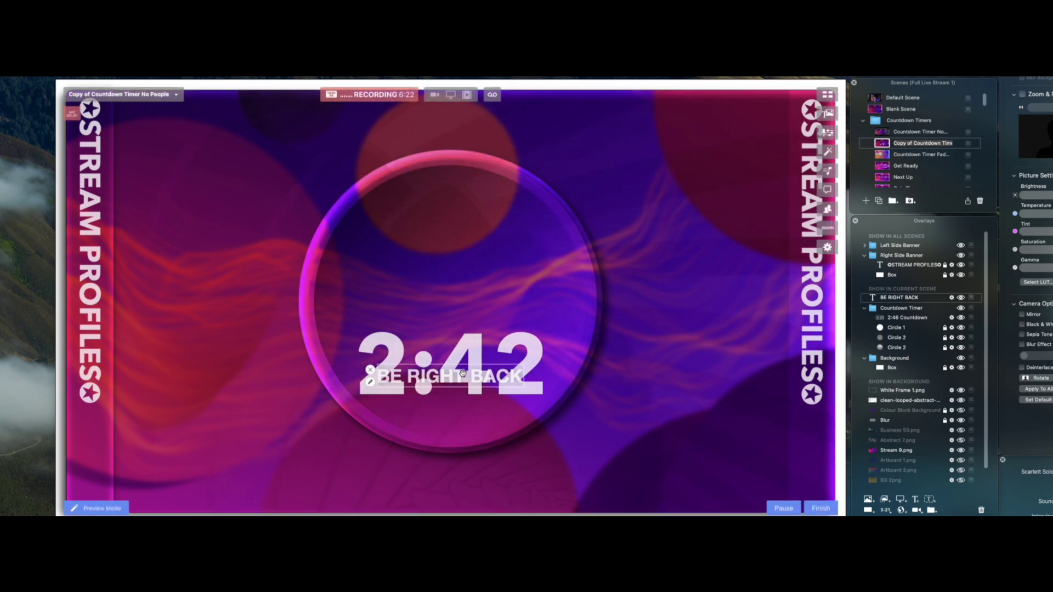
- Place the BE RIGHT BACK text above the countdown and enlarge it to well over half the canvas width
left_click_drag(460, 373, 453, 271)
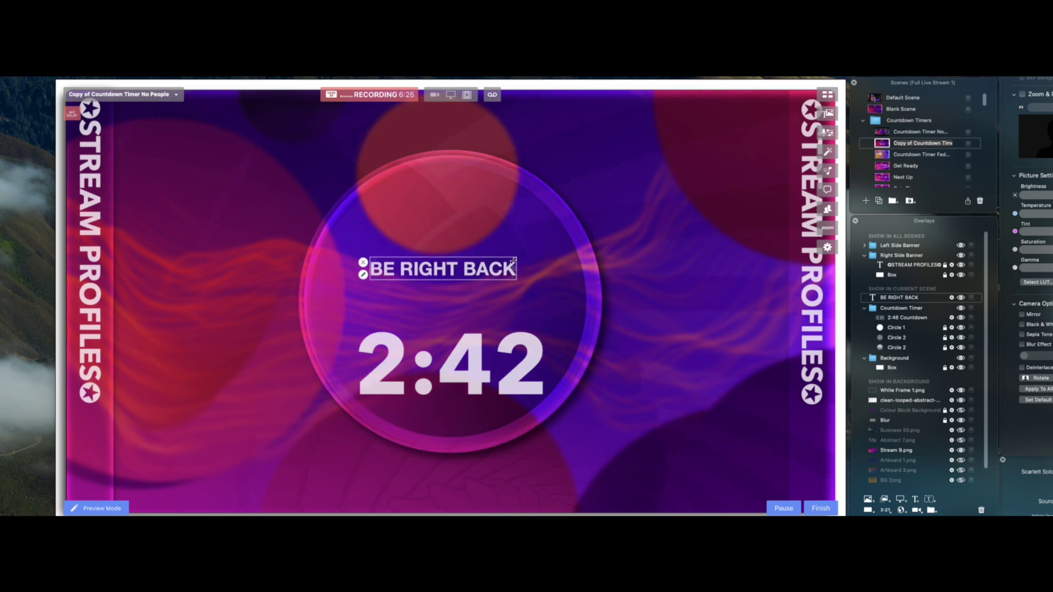
left_click_drag(514, 261, 747, 187)
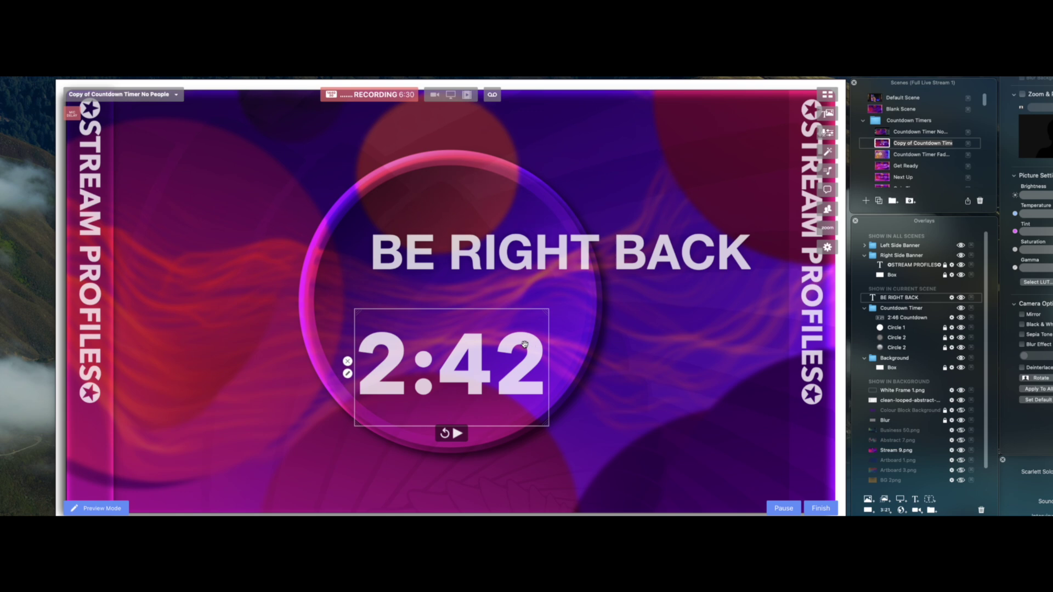
left_click_drag(504, 256, 413, 209)
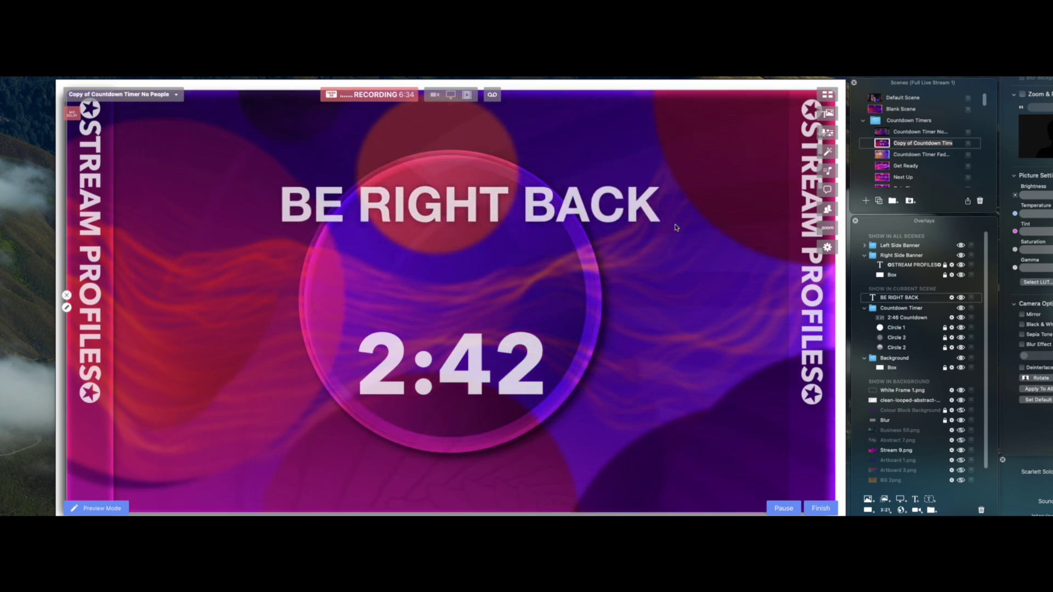
left_click_drag(657, 227, 769, 248)
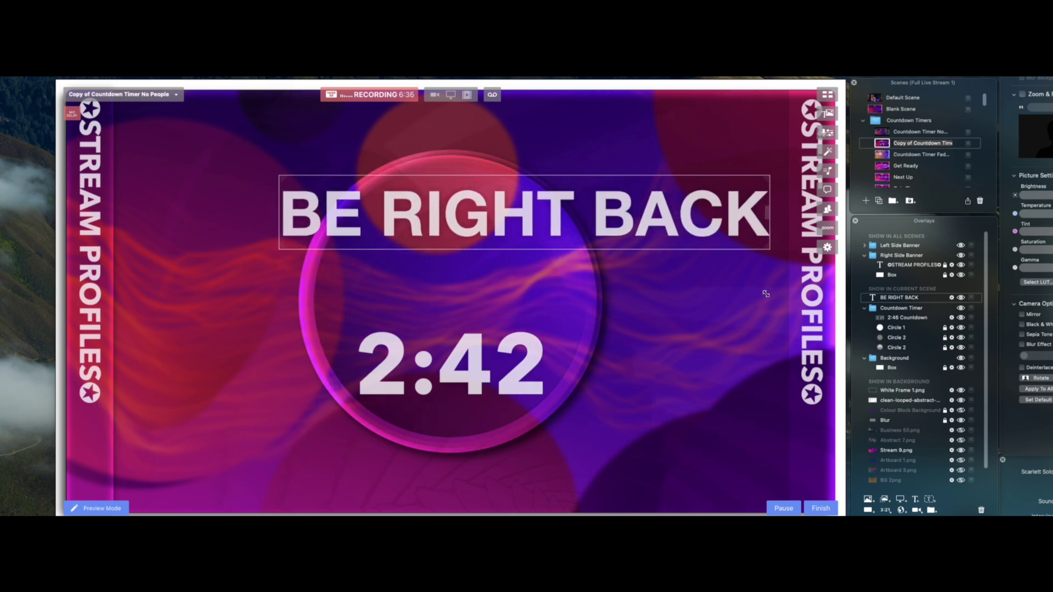